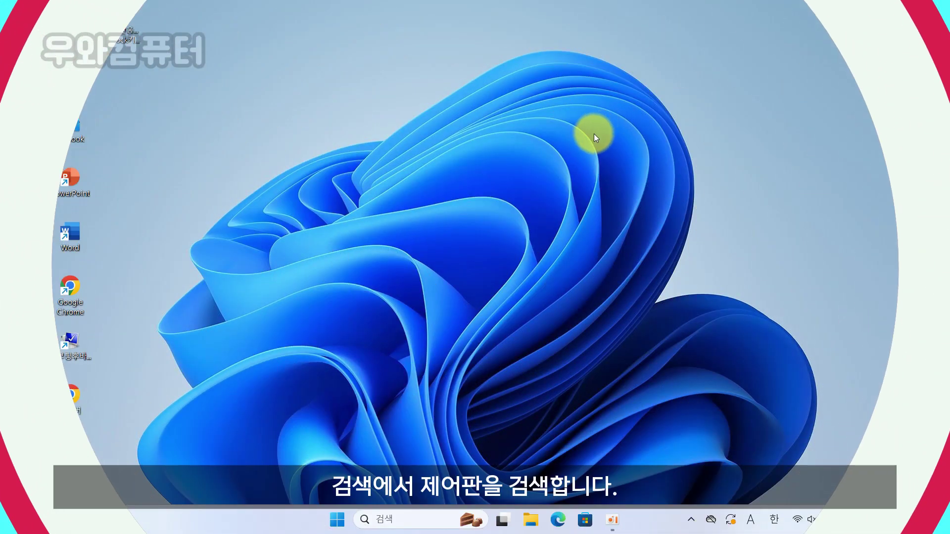
Search Windows for 제어판 and open the Control Panel
{"action": "left_click", "coordinate": [401, 524]}
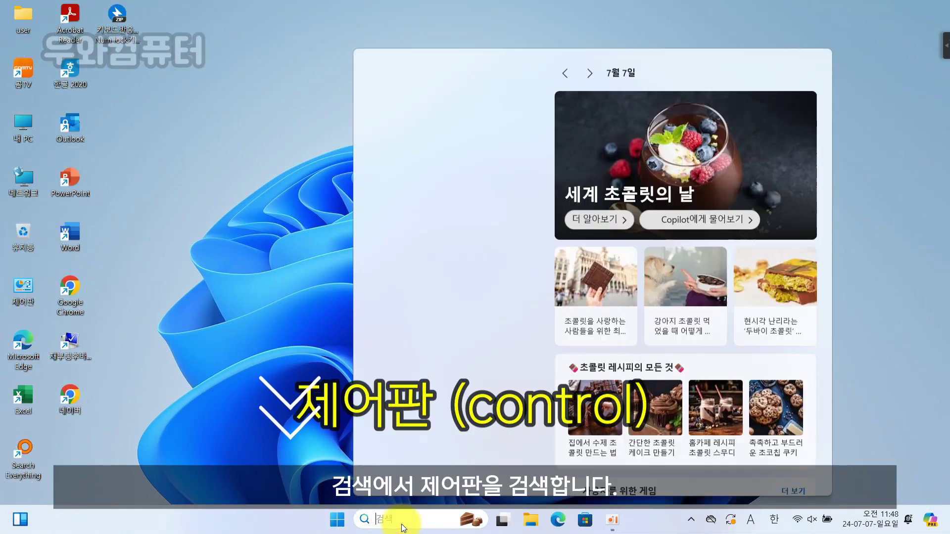
{"action": "key", "text": "Hangul"}
{"action": "type", "text": "제어판"}
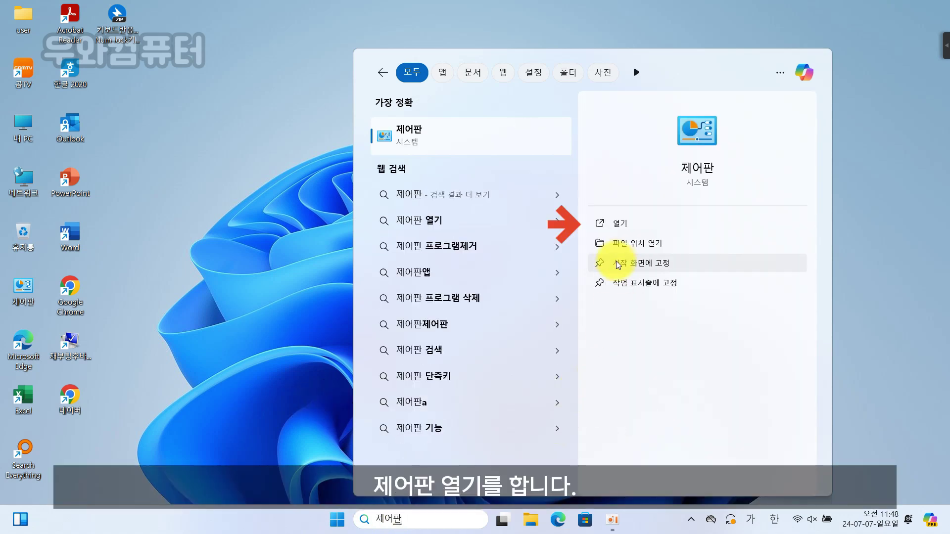
{"action": "left_click", "coordinate": [634, 230]}
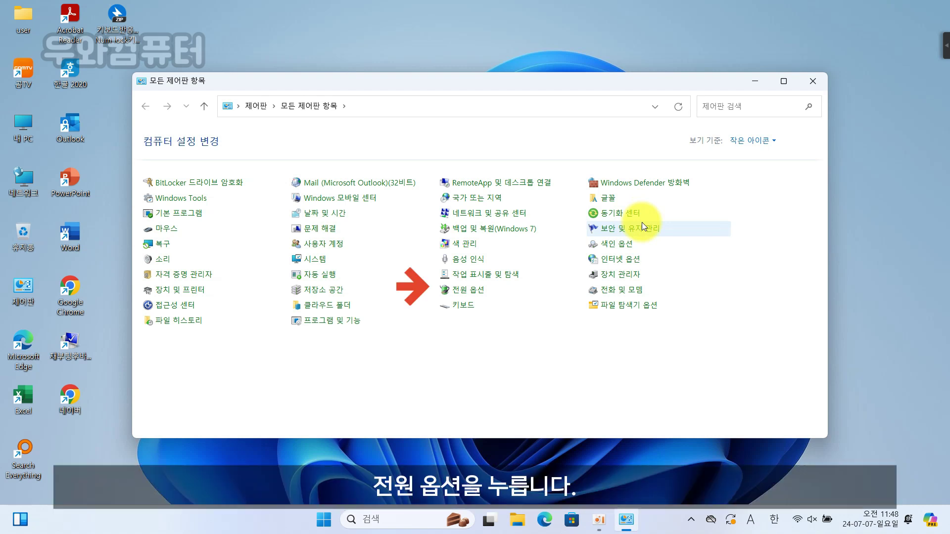
Open the power button settings (전원 단추 작동 설정) within Power Options and unlock the currently unavailable settings
{"action": "left_click", "coordinate": [483, 293]}
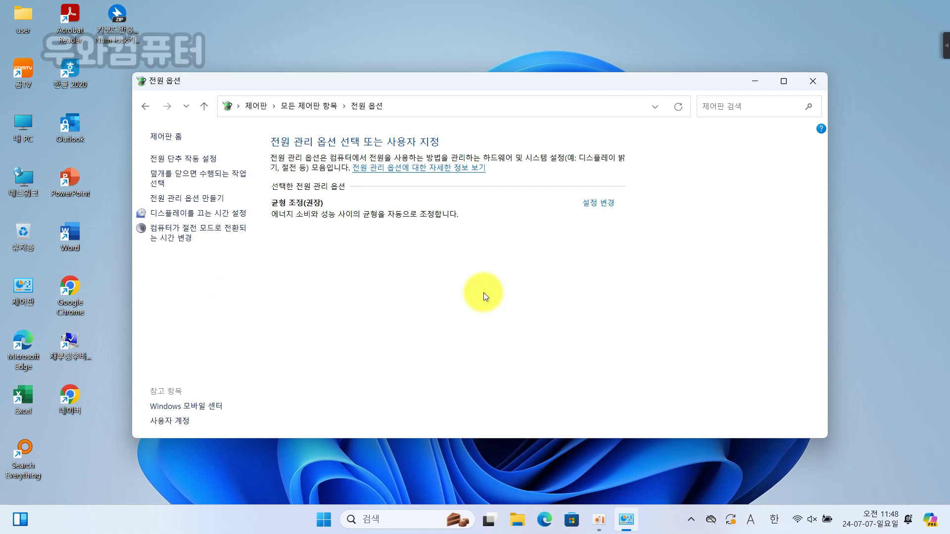
{"action": "left_click", "coordinate": [195, 162]}
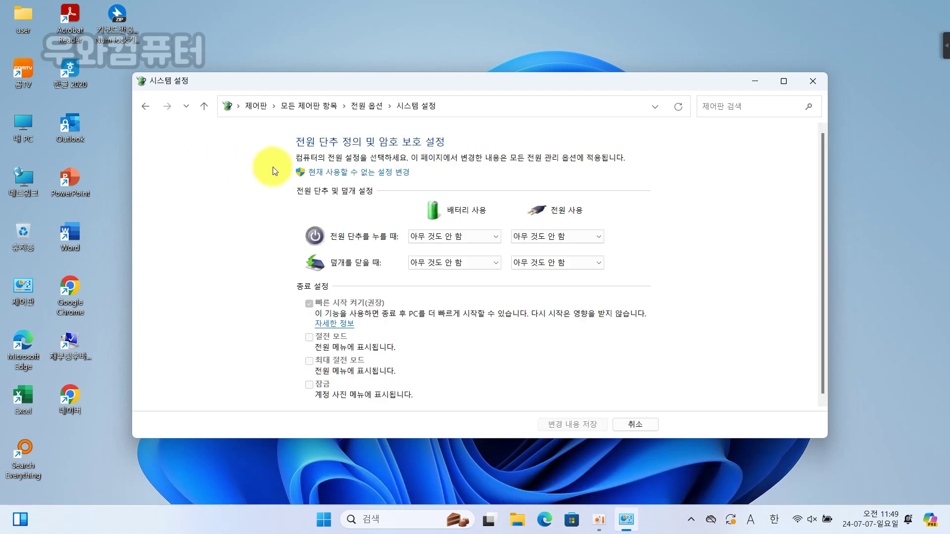
{"action": "left_click", "coordinate": [401, 174]}
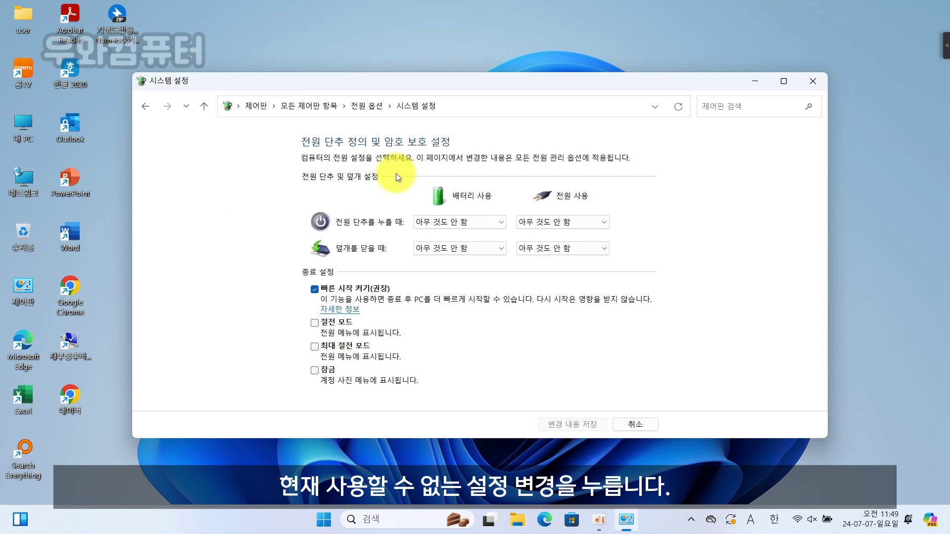
Disable fast startup (빠른 시작 켜기), save the change and close the Power Options window
{"action": "left_click", "coordinate": [342, 292]}
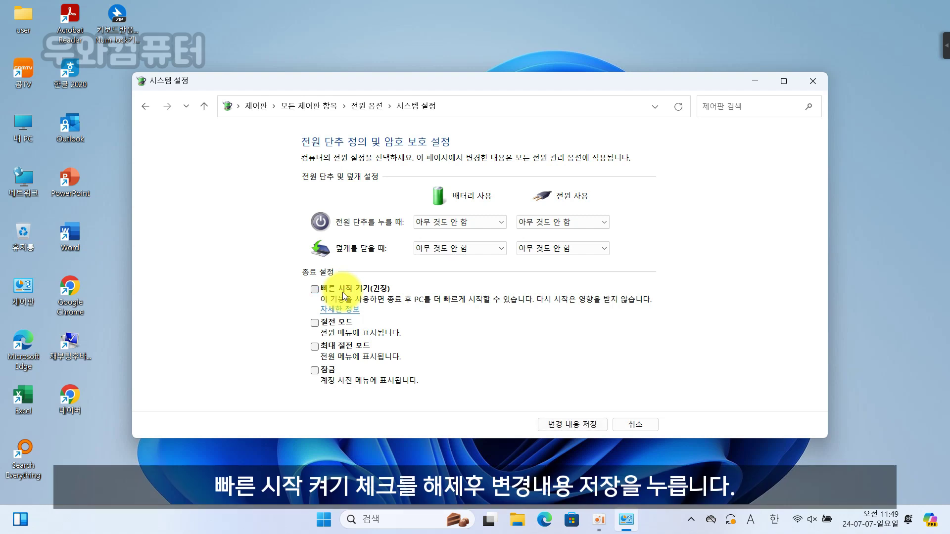
{"action": "left_click", "coordinate": [573, 426]}
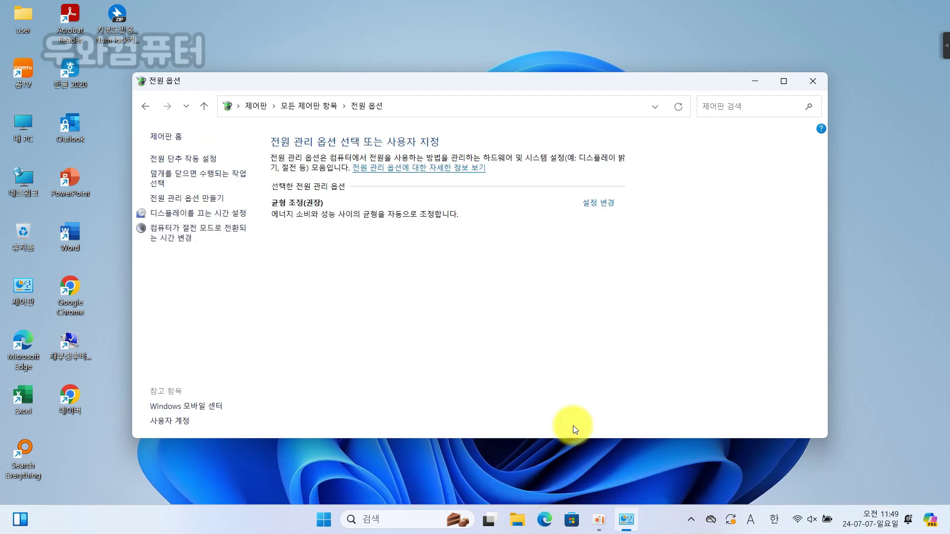
{"action": "left_click", "coordinate": [812, 84]}
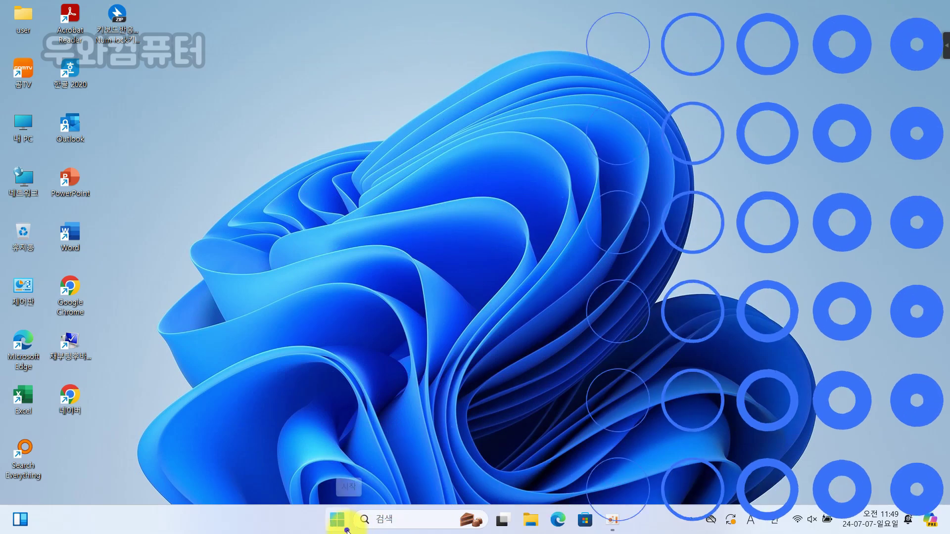
Launch the Registry Editor by running REGEDIT from the Run dialog
{"action": "right_click", "coordinate": [336, 521]}
{"action": "left_click", "coordinate": [343, 440]}
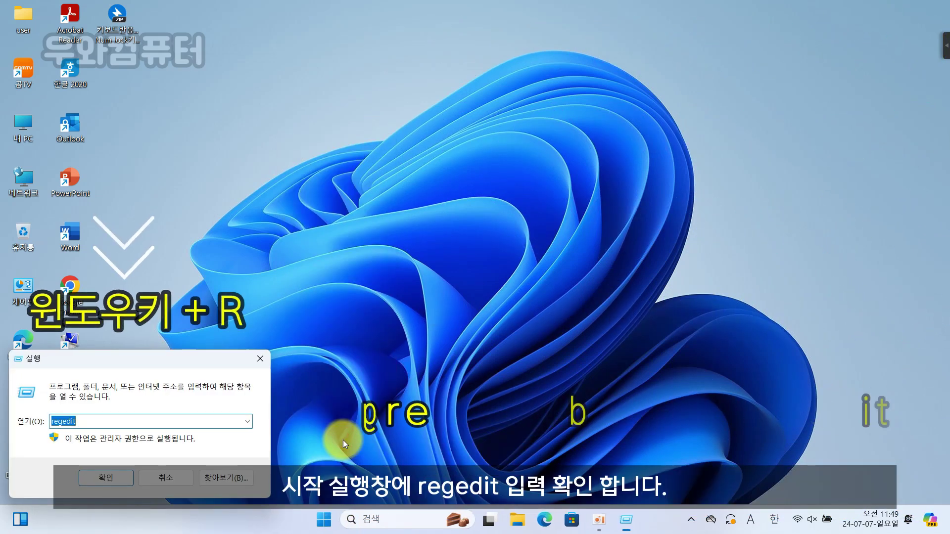
{"action": "type", "text": "REGEDIT"}
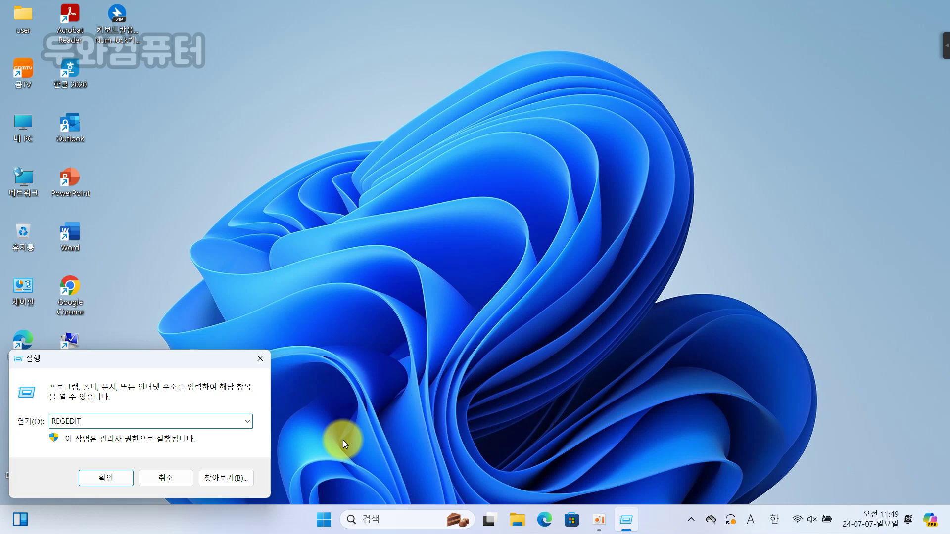
{"action": "key", "text": "Return"}
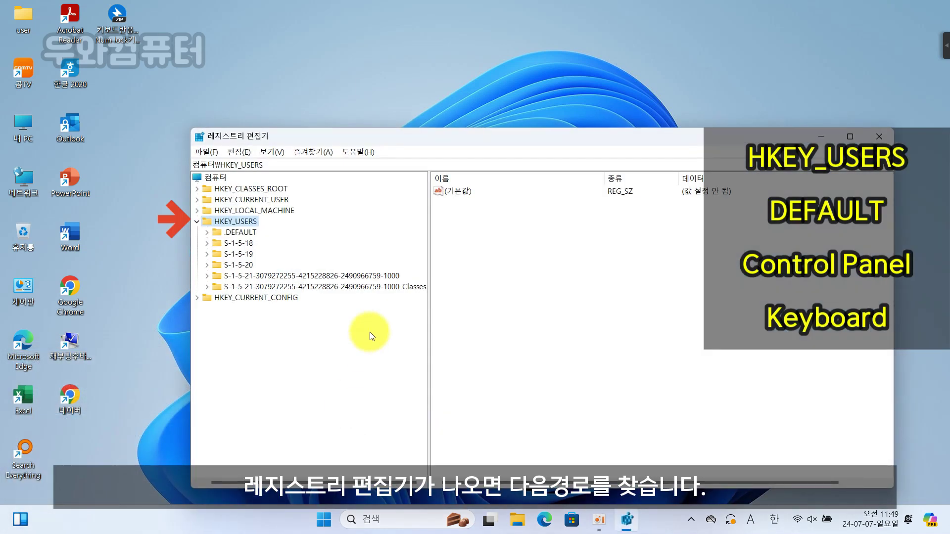
Reposition the Registry Editor window and go to the key HKEY_USERS\.DEFAULT\Control Panel\Keyboard
{"action": "left_click", "coordinate": [197, 222]}
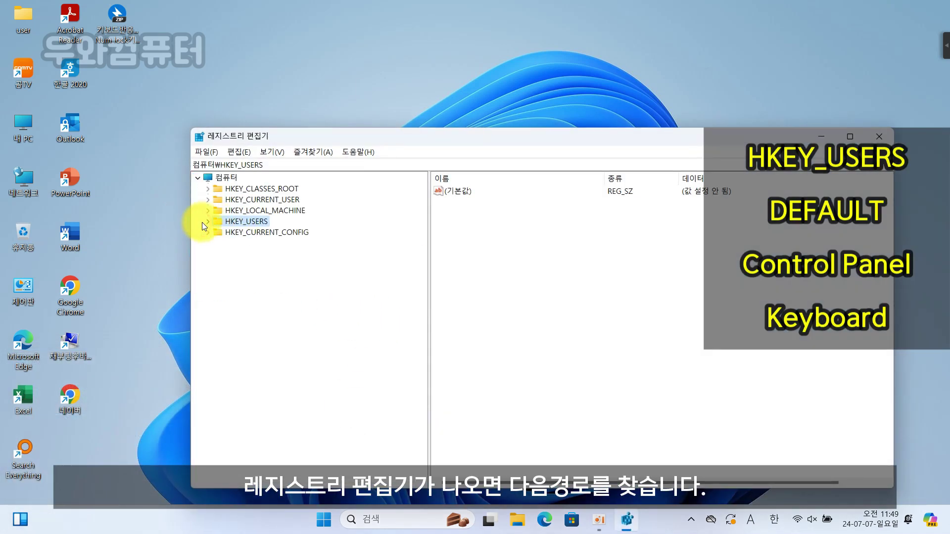
{"action": "left_click_drag", "start_coordinate": [332, 138], "coordinate": [276, 88]}
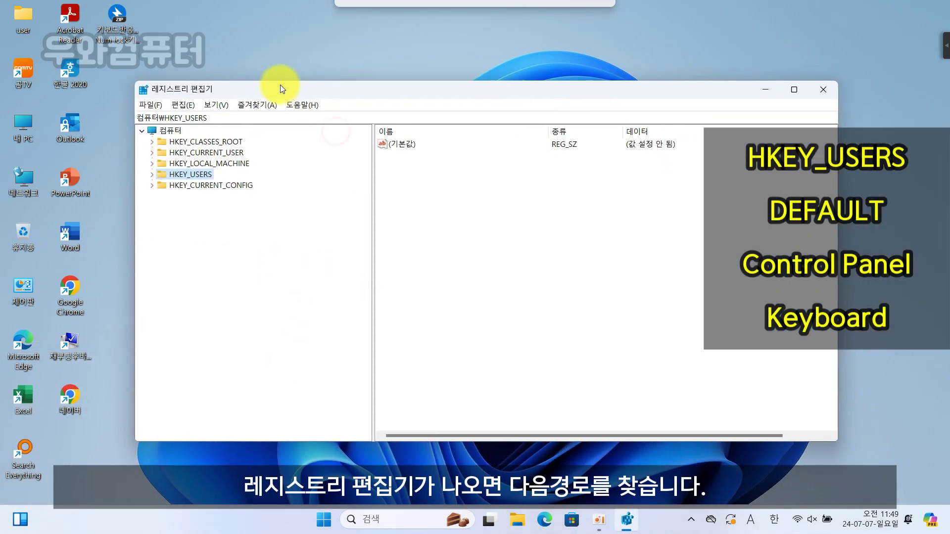
{"action": "double_click", "coordinate": [185, 174]}
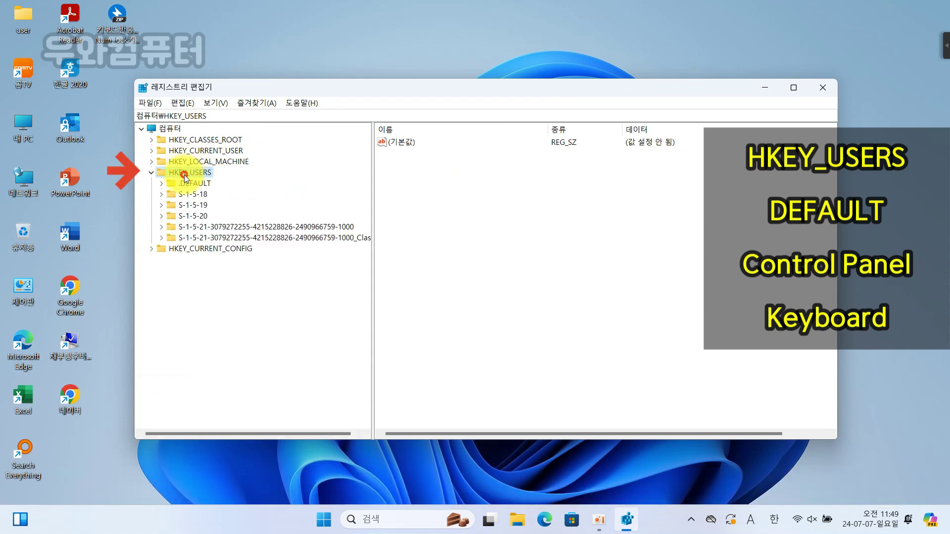
{"action": "double_click", "coordinate": [196, 184]}
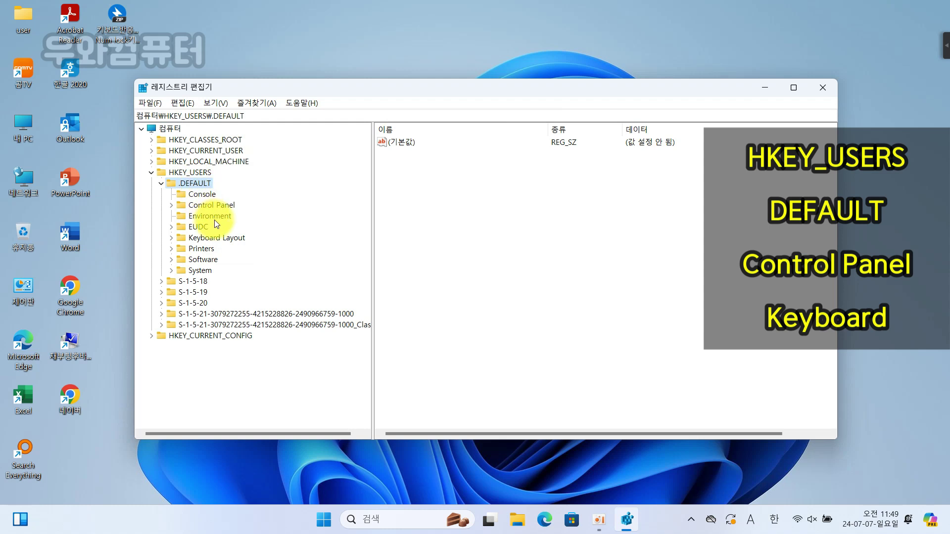
{"action": "double_click", "coordinate": [225, 207]}
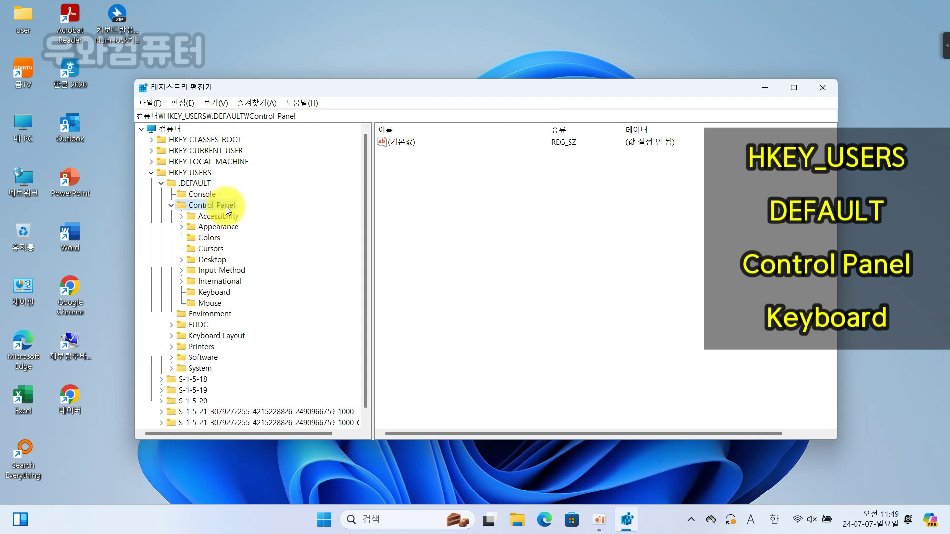
{"action": "left_click", "coordinate": [225, 291]}
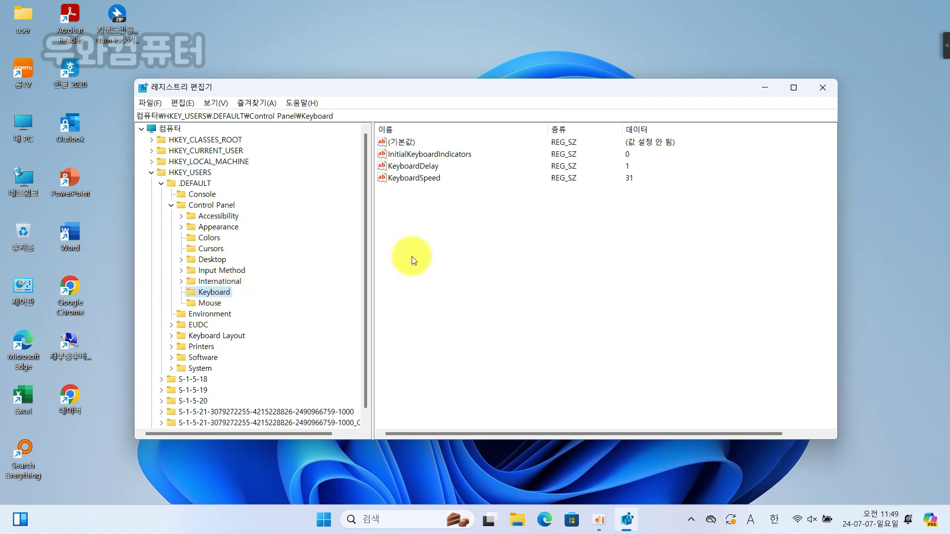
Set the InitialKeyboardIndicators value in the .DEFAULT Keyboard key to 2
{"action": "left_click", "coordinate": [426, 154]}
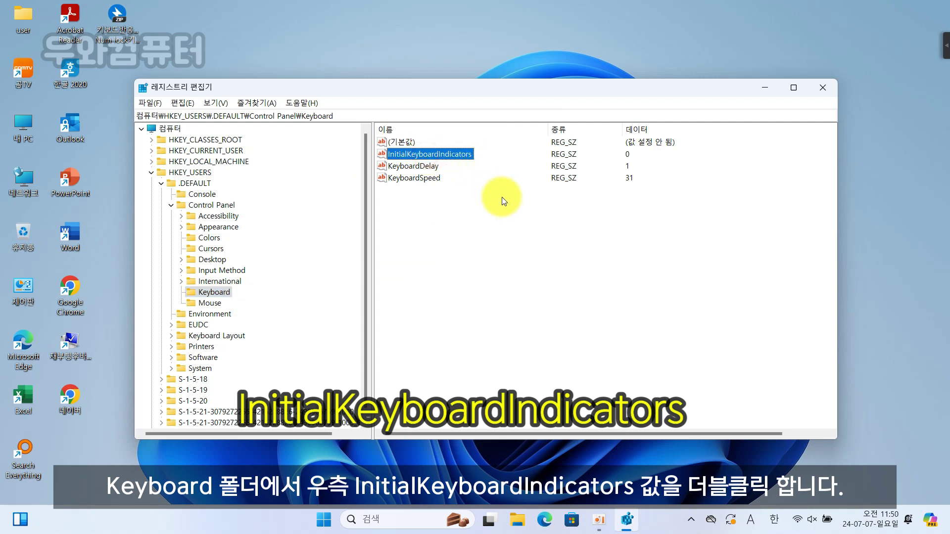
{"action": "double_click", "coordinate": [463, 155]}
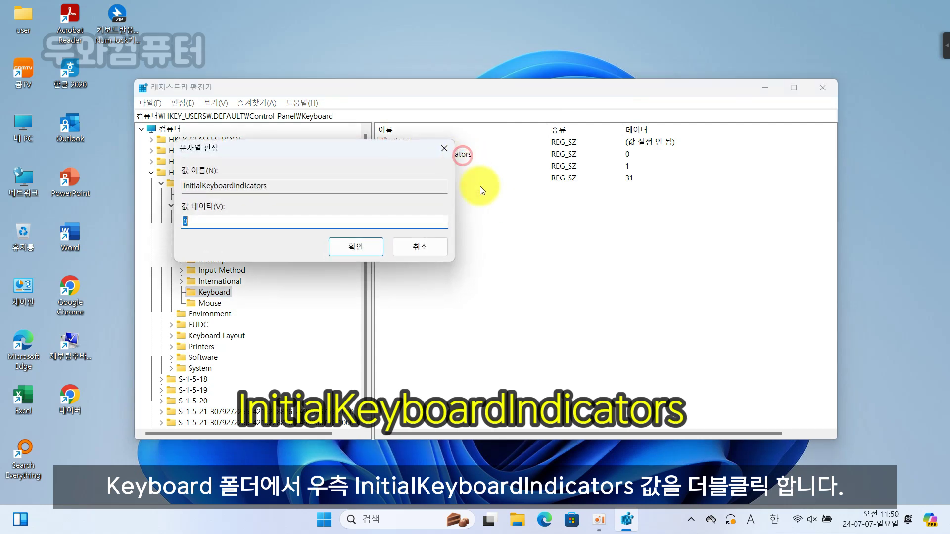
{"action": "left_click_drag", "start_coordinate": [354, 136], "coordinate": [542, 232]}
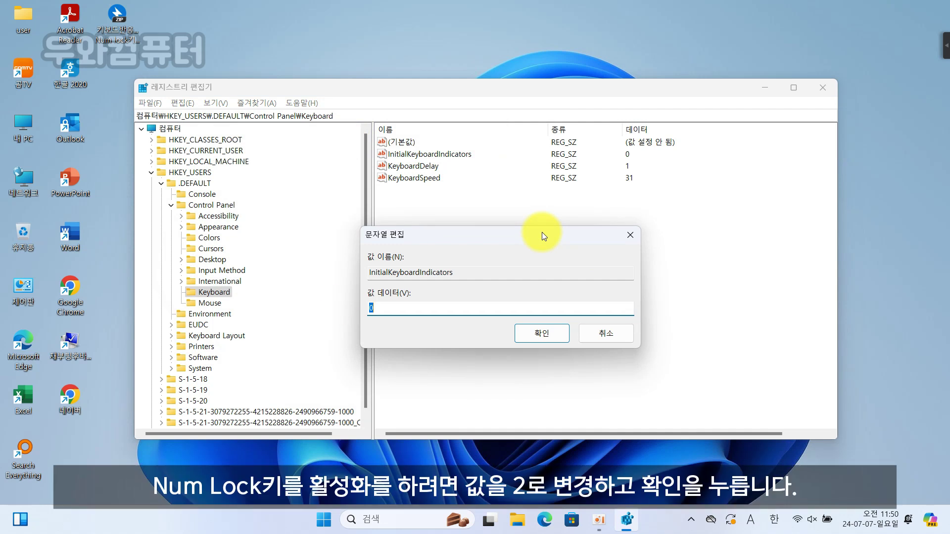
{"action": "type", "text": "2"}
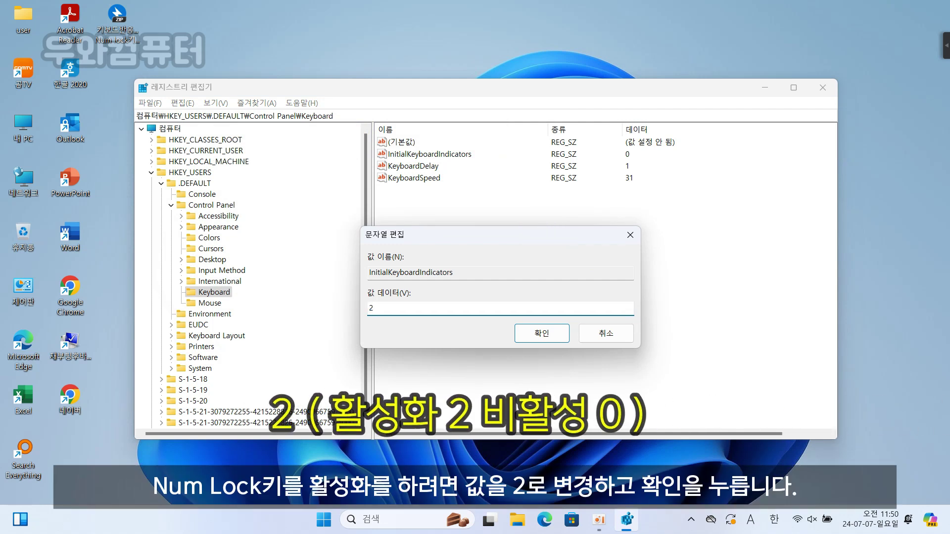
{"action": "left_click", "coordinate": [543, 333]}
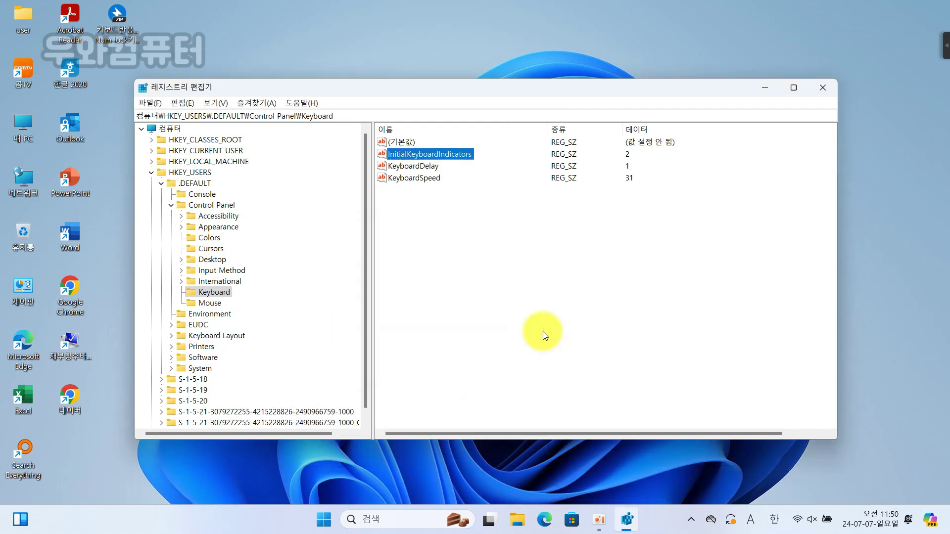
Set the KeyboardDelay value in the .DEFAULT Keyboard key to 0
{"action": "double_click", "coordinate": [420, 168]}
{"action": "type", "text": "0"}
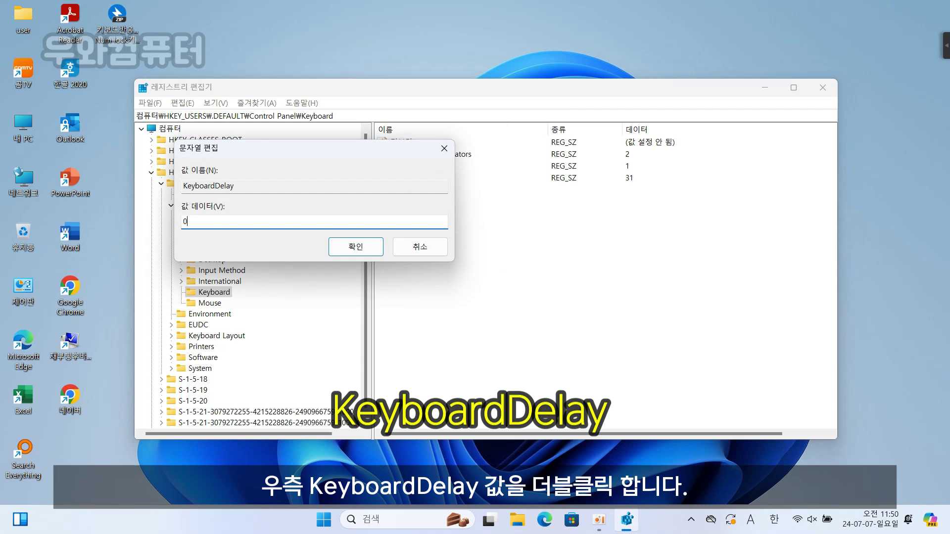
{"action": "left_click", "coordinate": [365, 248]}
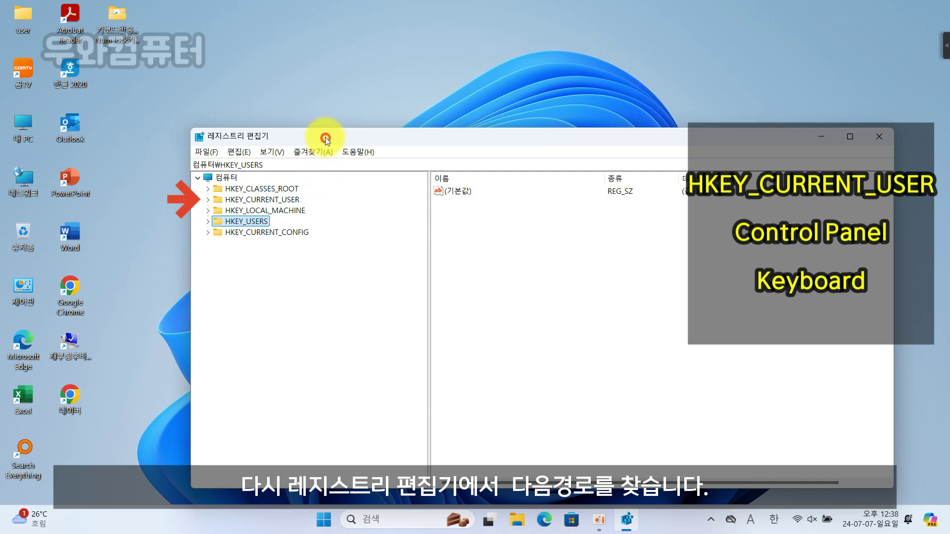
Reposition the Registry Editor window and go to the key HKEY_CURRENT_USER\Control Panel\Keyboard
{"action": "left_click_drag", "start_coordinate": [326, 139], "coordinate": [278, 90]}
{"action": "double_click", "coordinate": [241, 149]}
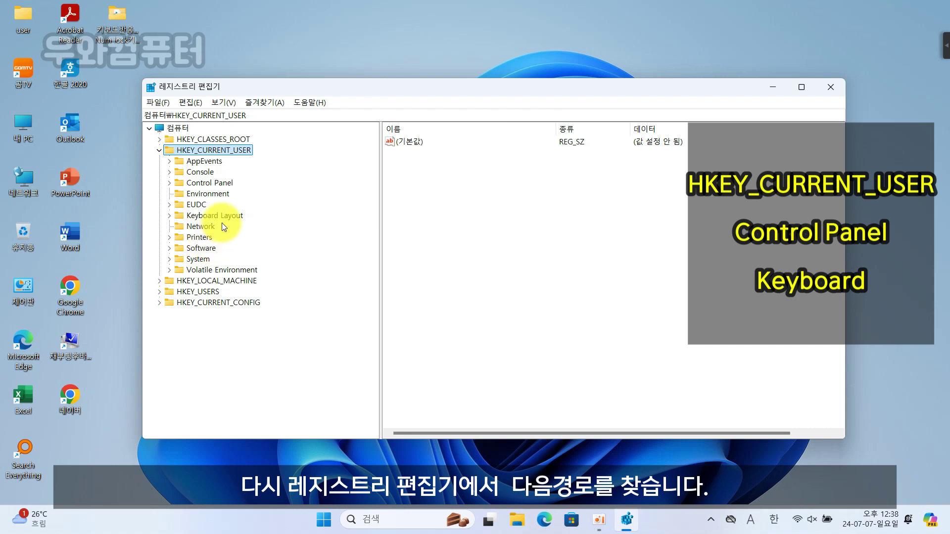
{"action": "double_click", "coordinate": [225, 183]}
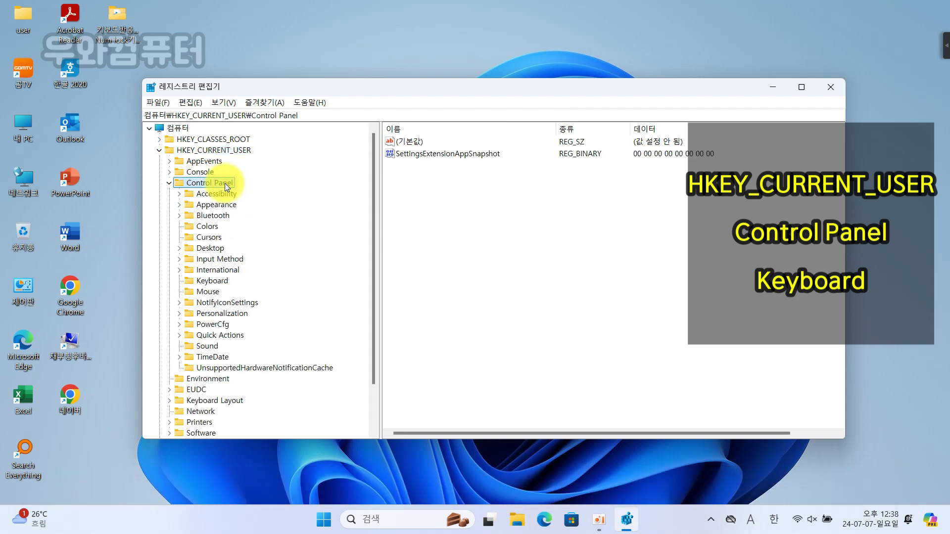
{"action": "left_click", "coordinate": [211, 281]}
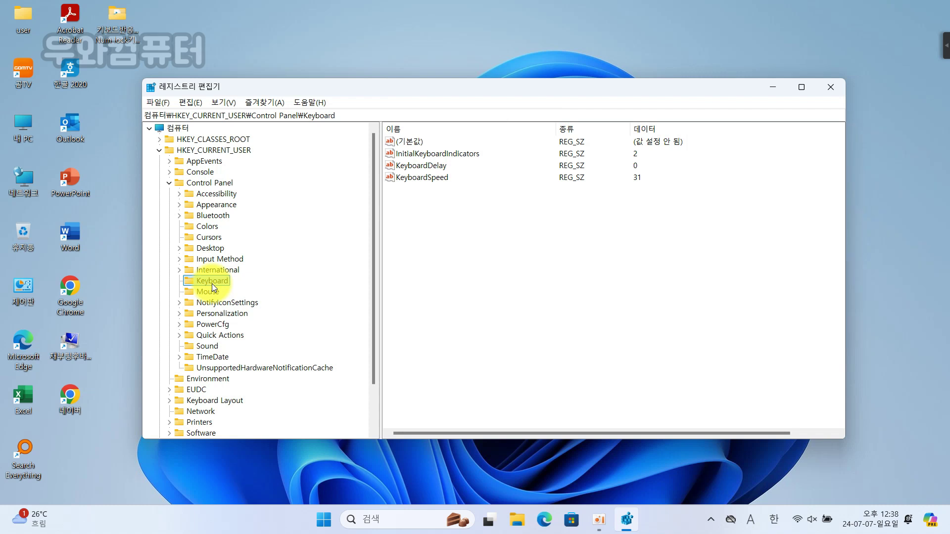
{"action": "left_click", "coordinate": [425, 176]}
{"action": "left_click", "coordinate": [451, 246]}
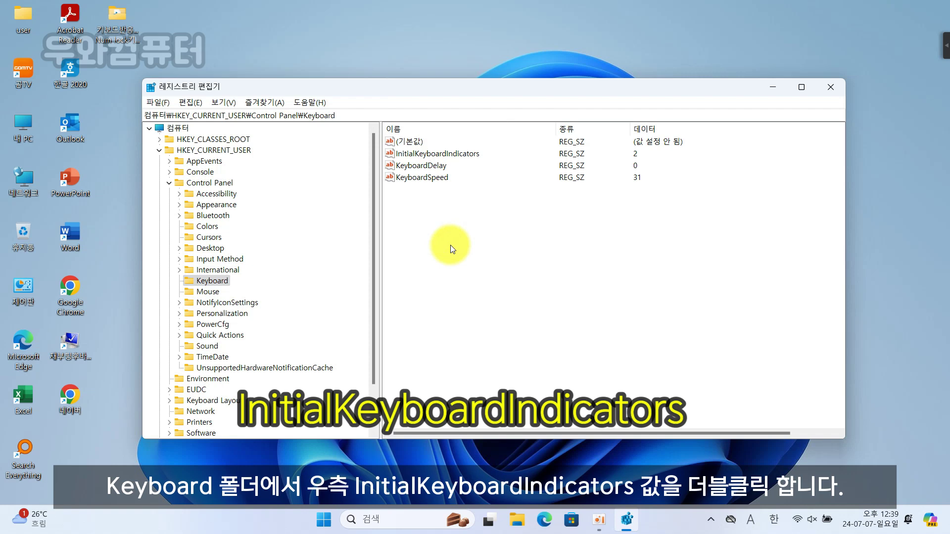
Set the InitialKeyboardIndicators value in the HKEY_CURRENT_USER Keyboard key to 2
{"action": "double_click", "coordinate": [449, 155]}
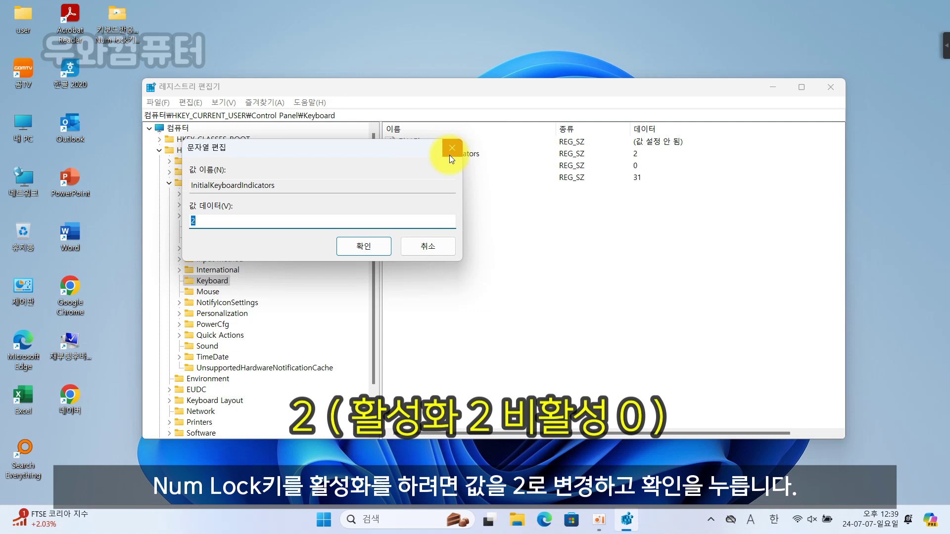
{"action": "type", "text": "2"}
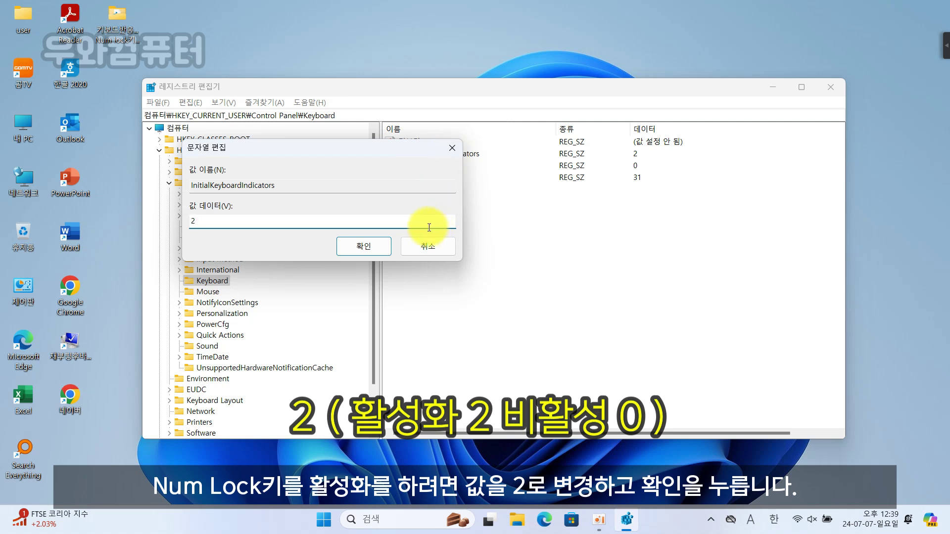
{"action": "left_click", "coordinate": [374, 246]}
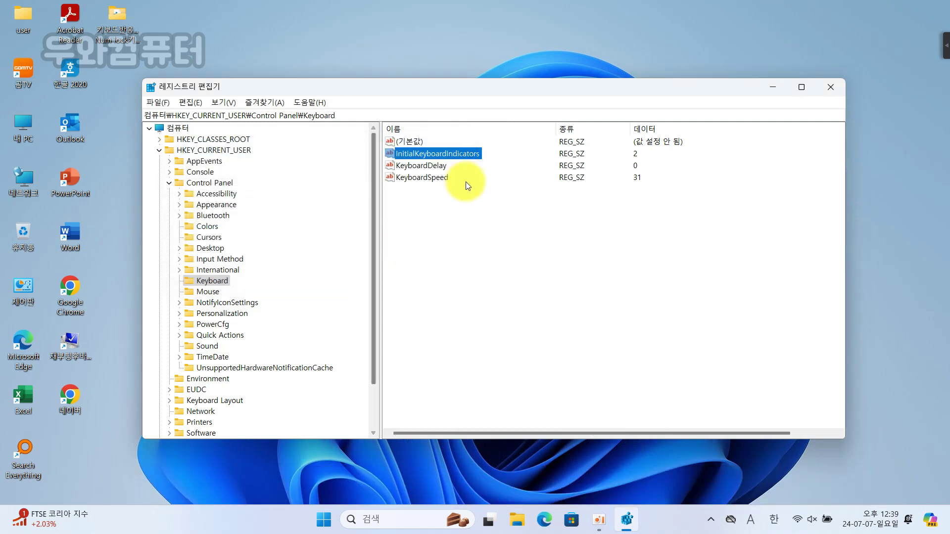
Set KeyboardDelay to 0 and KeyboardSpeed to 31 in the HKEY_CURRENT_USER Keyboard key
{"action": "left_click", "coordinate": [437, 167]}
{"action": "double_click", "coordinate": [438, 166]}
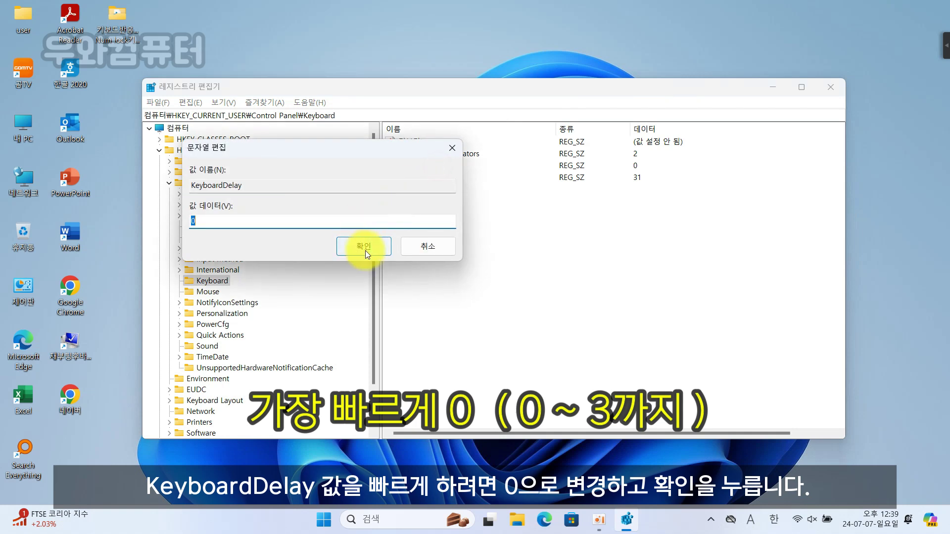
{"action": "left_click", "coordinate": [365, 248]}
{"action": "double_click", "coordinate": [419, 180]}
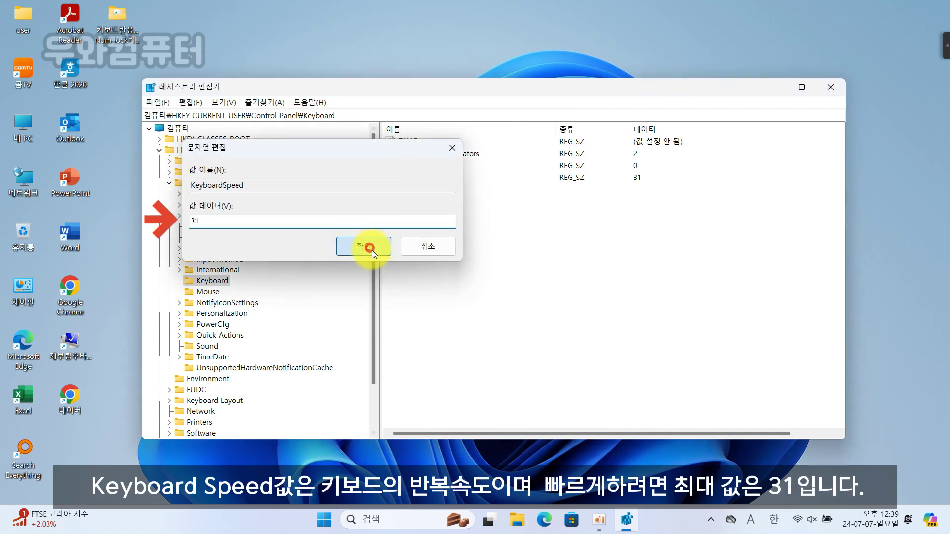
{"action": "left_click", "coordinate": [366, 247]}
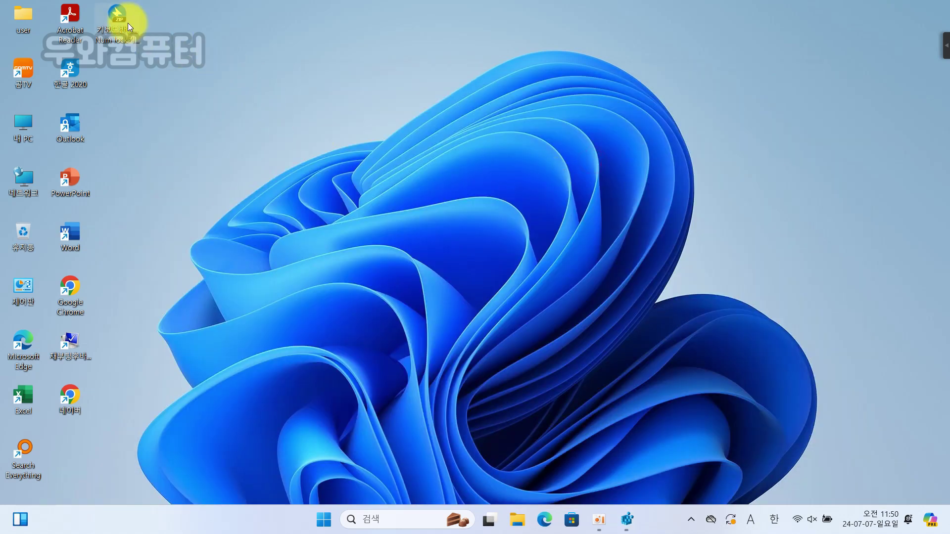
Extract 키보드반응속도빠르게 Num lock키자동활성화.zip into a folder named after the archive and place that folder below the archive on the desktop
{"action": "left_click_drag", "start_coordinate": [127, 23], "coordinate": [160, 98]}
{"action": "right_click", "coordinate": [161, 98]}
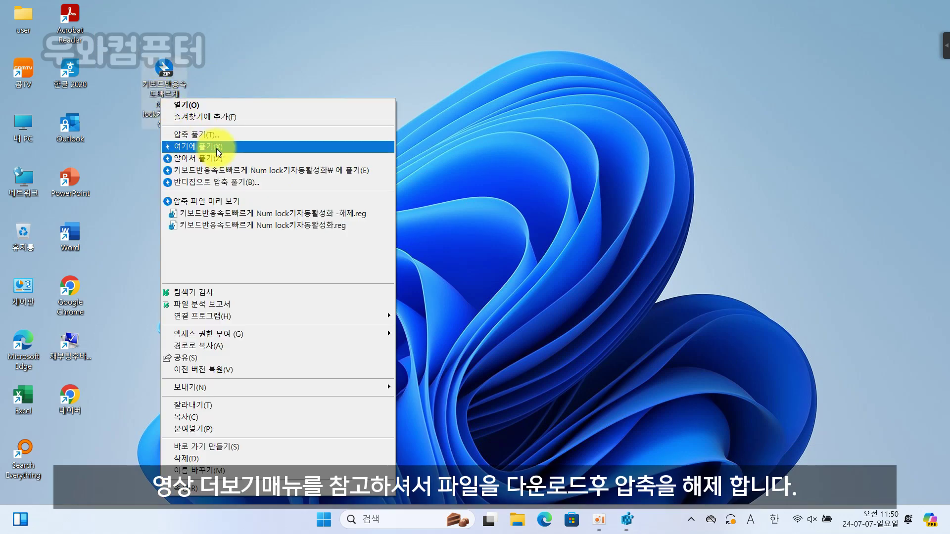
{"action": "left_click", "coordinate": [219, 167]}
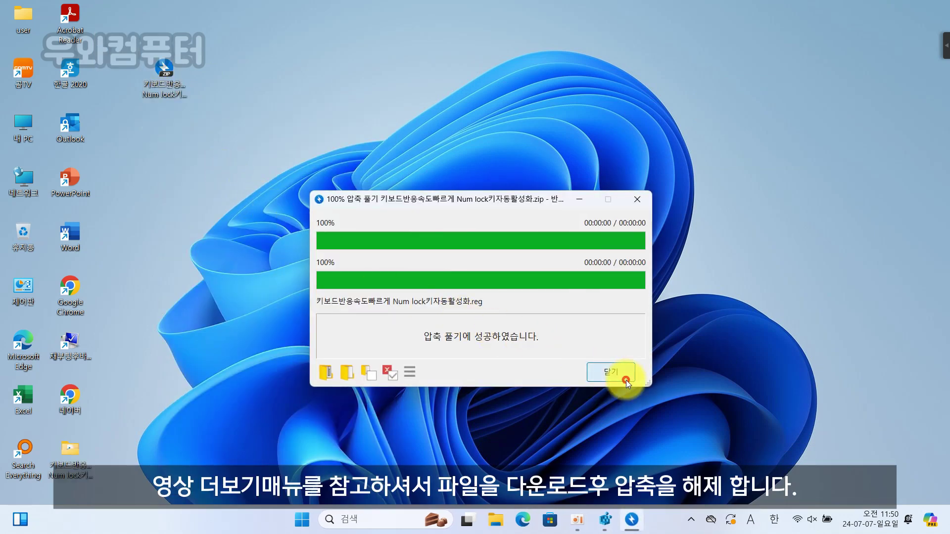
{"action": "left_click", "coordinate": [611, 372]}
{"action": "left_click_drag", "start_coordinate": [81, 487], "coordinate": [183, 139]}
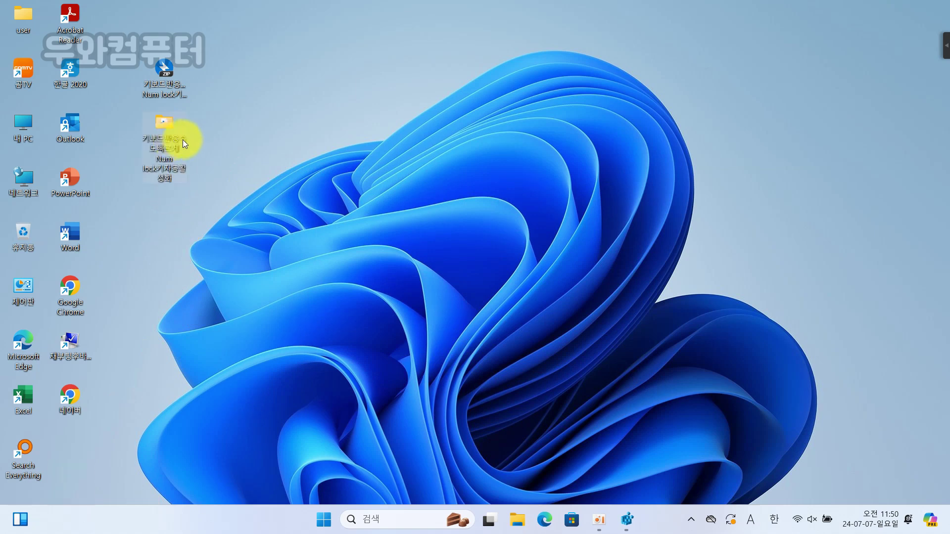
Open the extracted 키보드반응속도빠르게 Num lock키자동활성화 folder, then shrink its window and move it to the middle of the desktop
{"action": "double_click", "coordinate": [165, 139]}
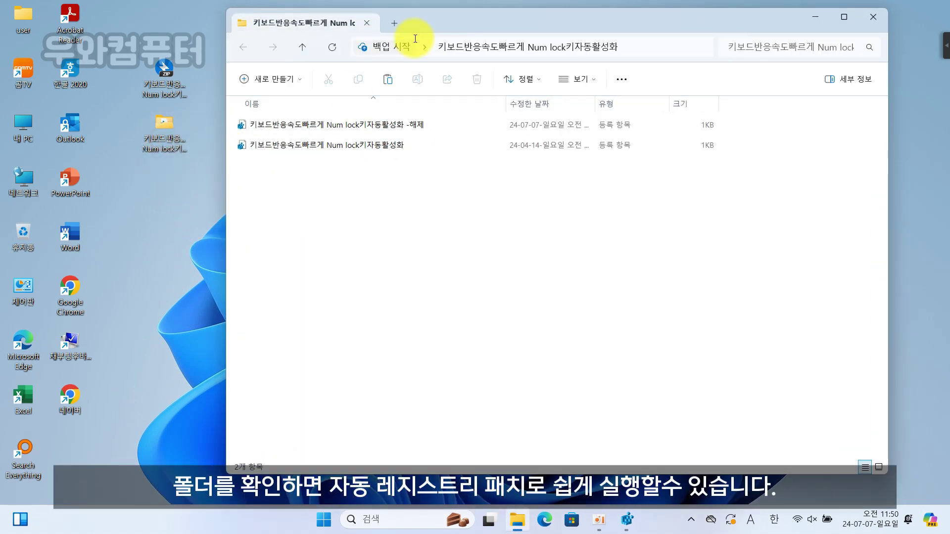
{"action": "left_click_drag", "start_coordinate": [446, 8], "coordinate": [439, 143]}
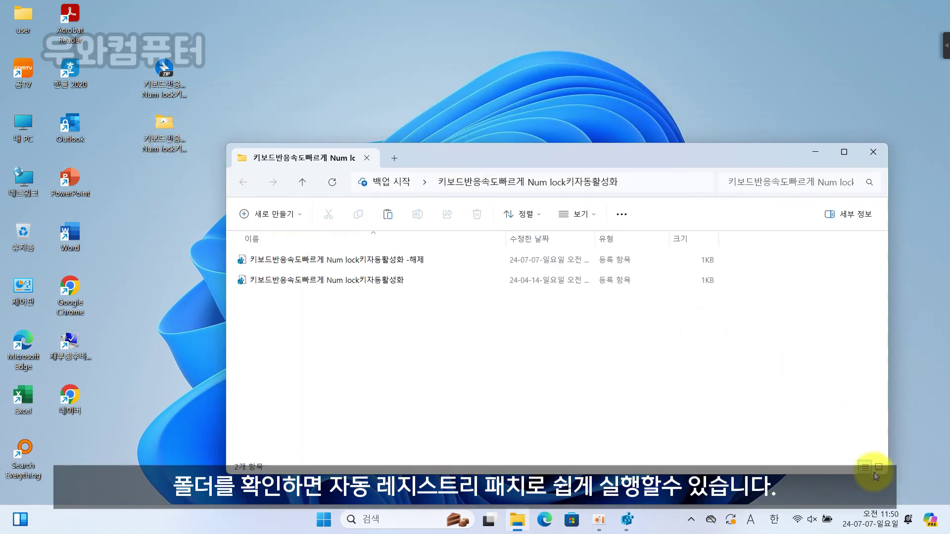
{"action": "left_click_drag", "start_coordinate": [886, 479], "coordinate": [633, 367]}
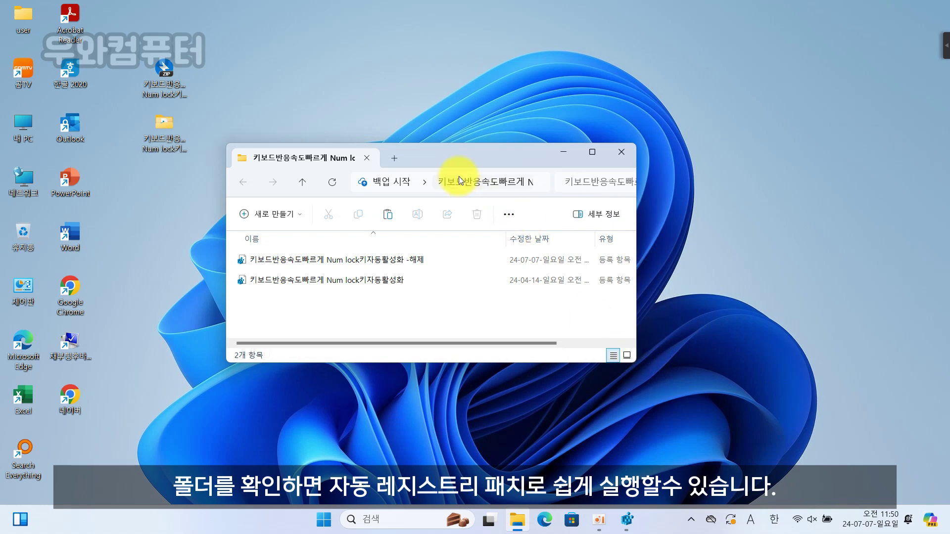
{"action": "left_click_drag", "start_coordinate": [455, 161], "coordinate": [532, 134]}
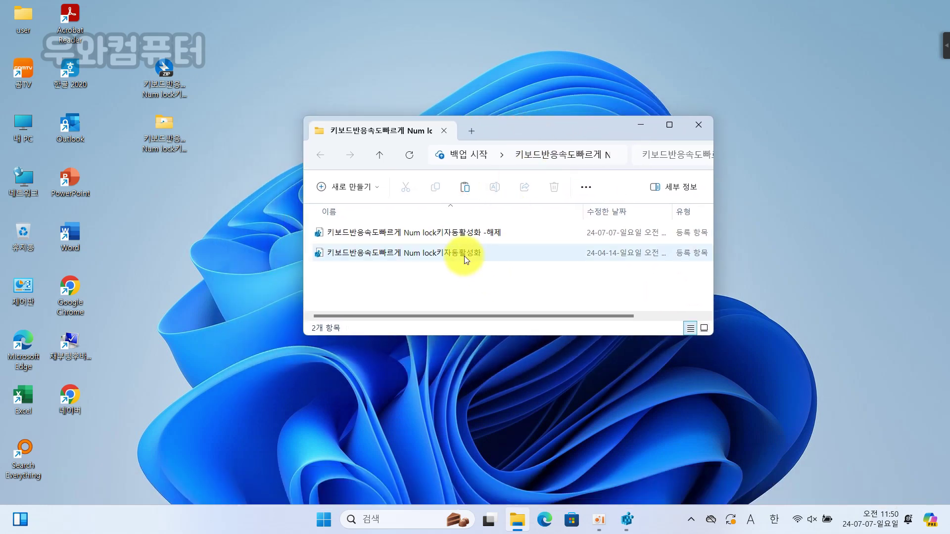
Merge the release file 키보드반응속도빠르게 Num lock키자동활성화 -해제.reg into the registry
{"action": "double_click", "coordinate": [474, 239]}
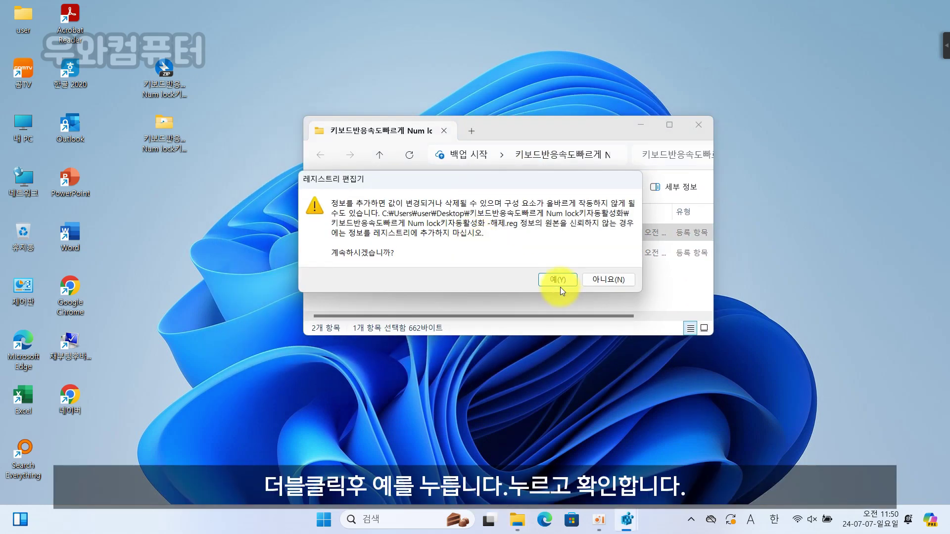
{"action": "left_click", "coordinate": [557, 280]}
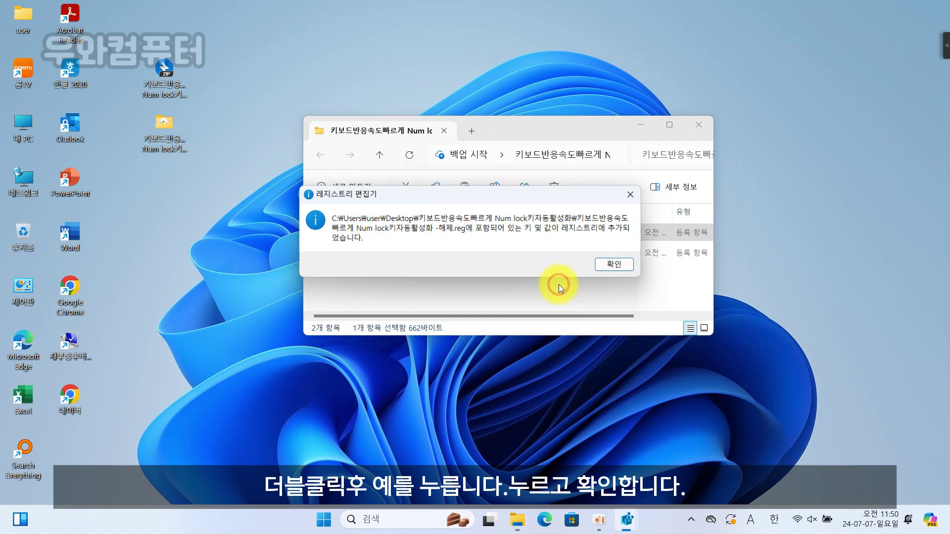
{"action": "left_click", "coordinate": [608, 268]}
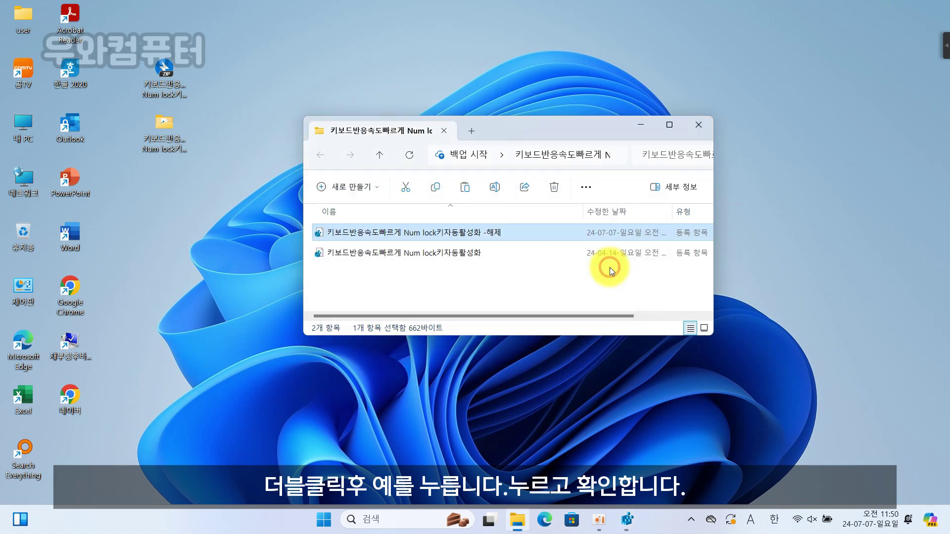
Merge the activation file 키보드반응속도빠르게 Num lock키자동활성화.reg into the registry and look at the result in Registry Editor
{"action": "double_click", "coordinate": [462, 255]}
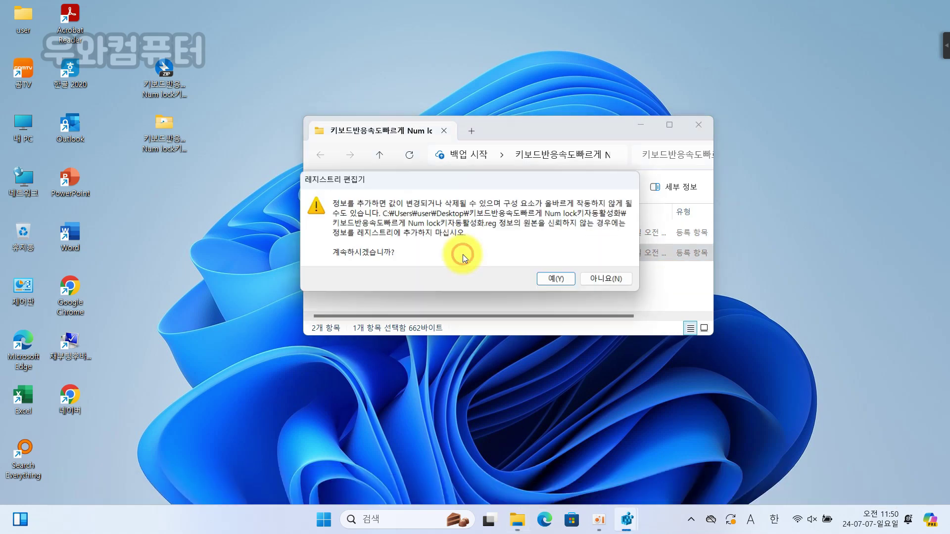
{"action": "left_click", "coordinate": [550, 278]}
{"action": "left_click", "coordinate": [611, 266]}
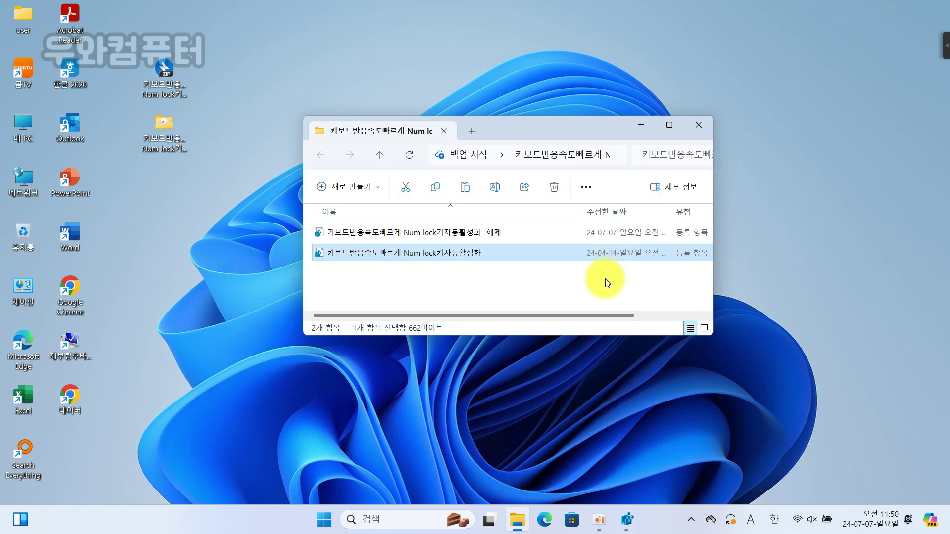
{"action": "left_click", "coordinate": [629, 520]}
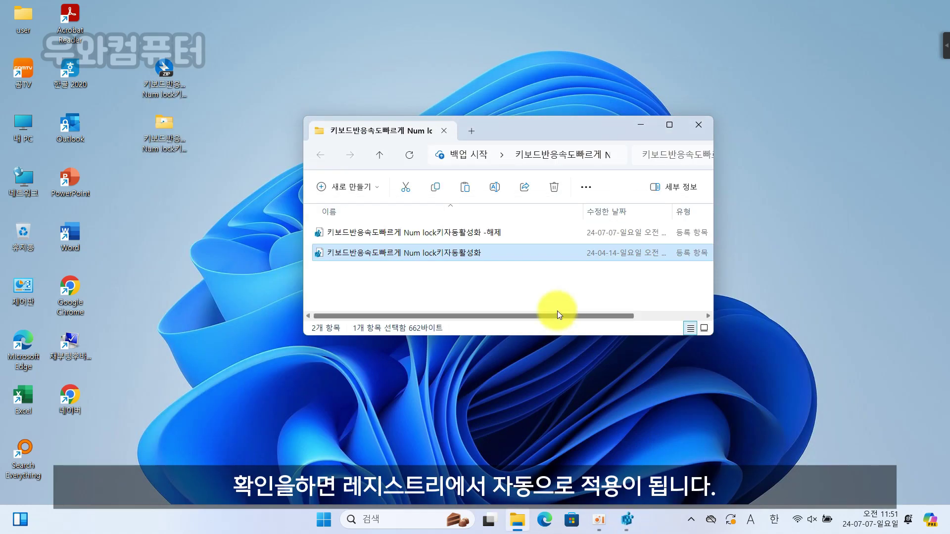
Merge the -해제 release file into the registry again and check the Keyboard values in Registry Editor
{"action": "left_click", "coordinate": [475, 233]}
{"action": "double_click", "coordinate": [475, 234]}
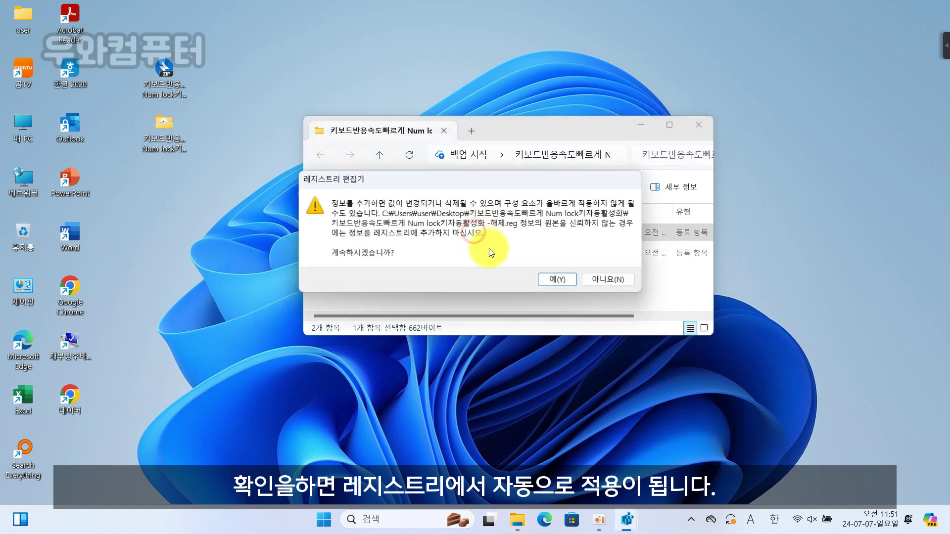
{"action": "left_click", "coordinate": [495, 332]}
{"action": "left_click", "coordinate": [615, 262]}
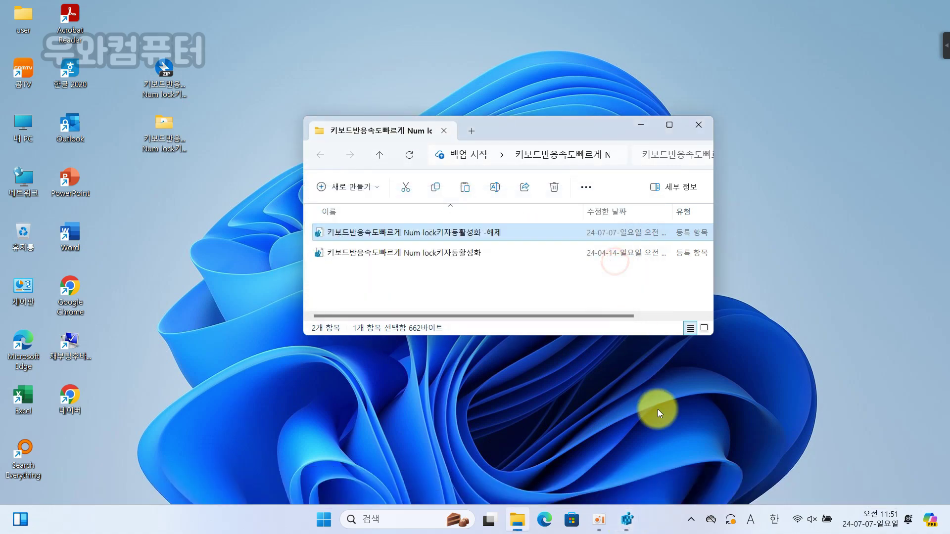
{"action": "left_click", "coordinate": [627, 520]}
{"action": "left_click", "coordinate": [627, 520]}
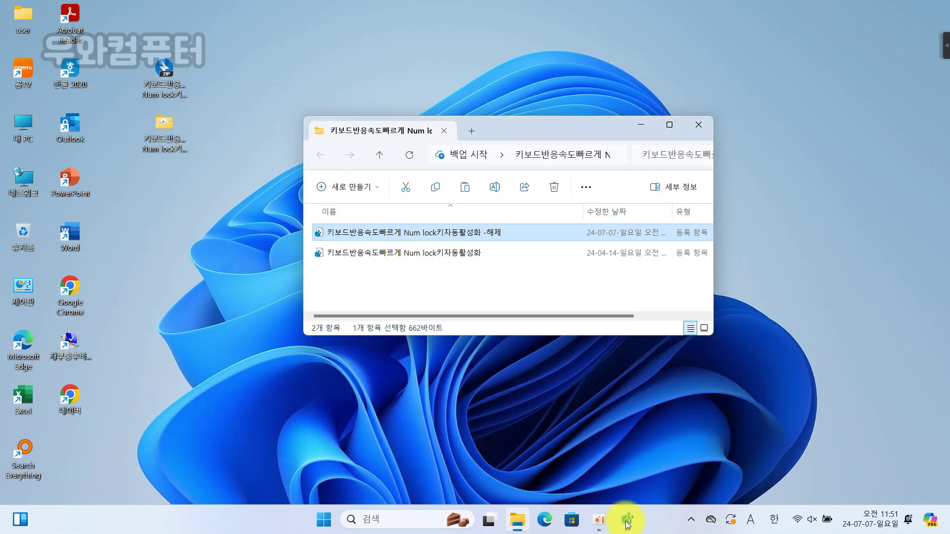
{"action": "left_click", "coordinate": [627, 520]}
{"action": "left_click", "coordinate": [626, 520]}
Merge 키보드반응속도빠르게 Num lock키자동활성화.reg into the registry and close the folder window
{"action": "double_click", "coordinate": [463, 249]}
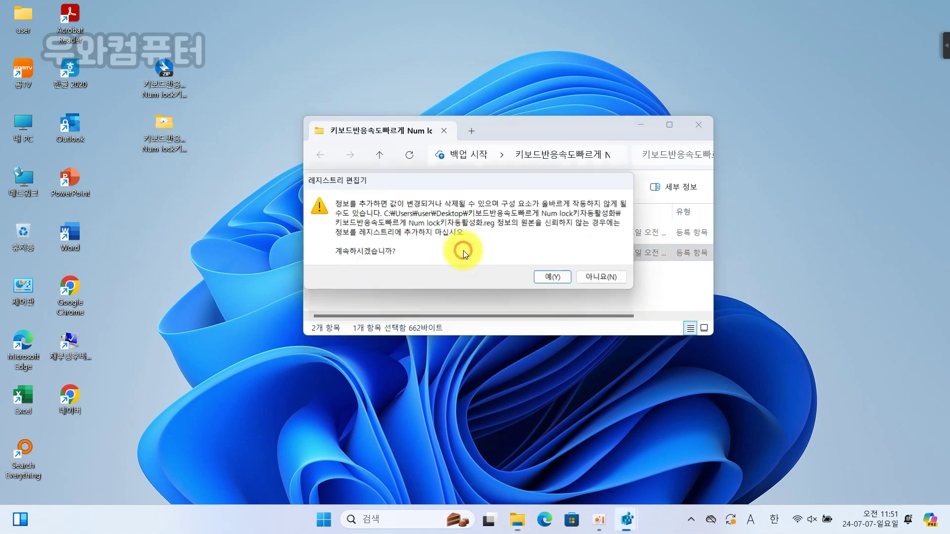
{"action": "left_click", "coordinate": [549, 277]}
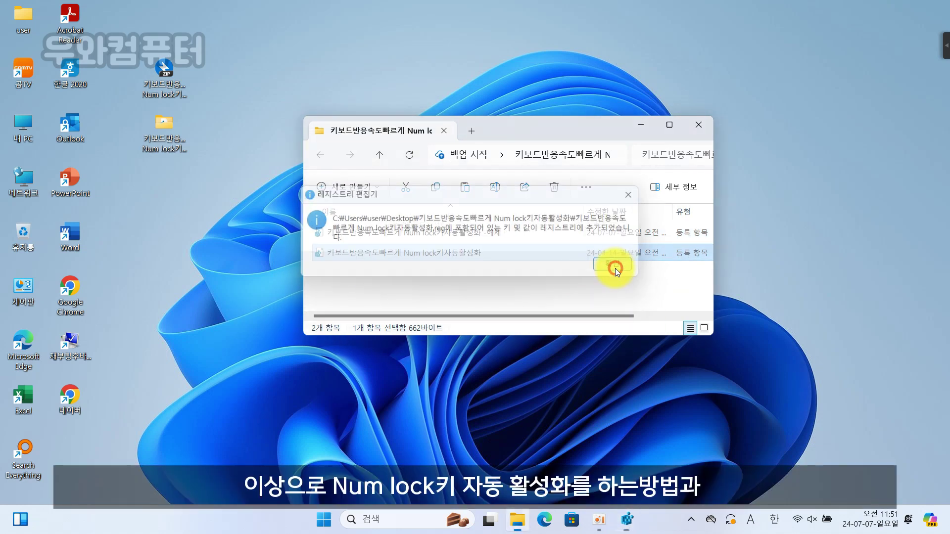
{"action": "left_click", "coordinate": [615, 265]}
{"action": "left_click", "coordinate": [698, 126]}
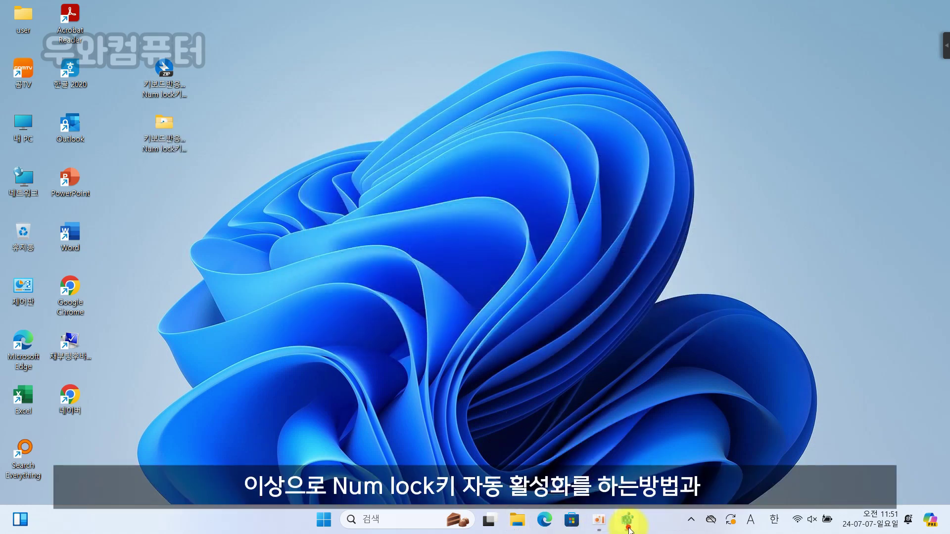
Check the .DEFAULT Keyboard values in Registry Editor, minimize it and refresh the desktop
{"action": "left_click", "coordinate": [628, 525]}
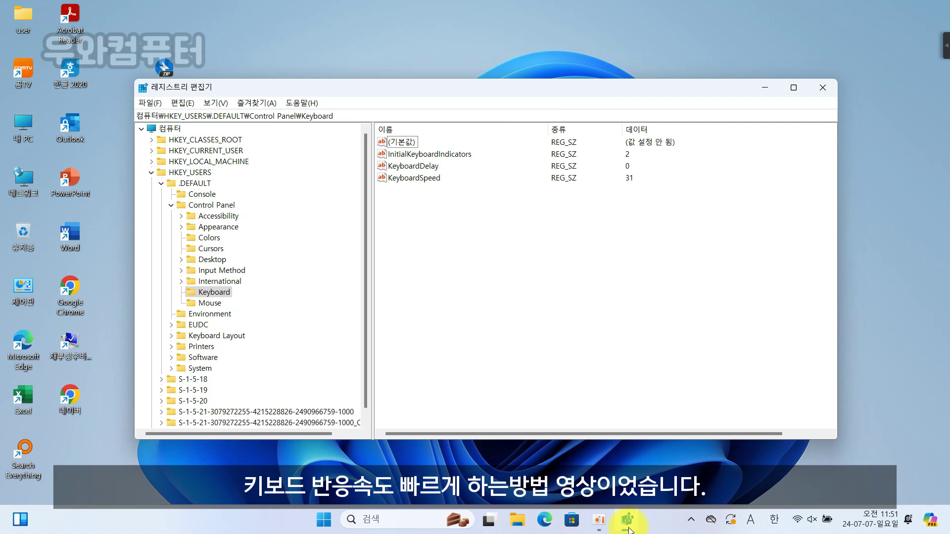
{"action": "left_click", "coordinate": [627, 525]}
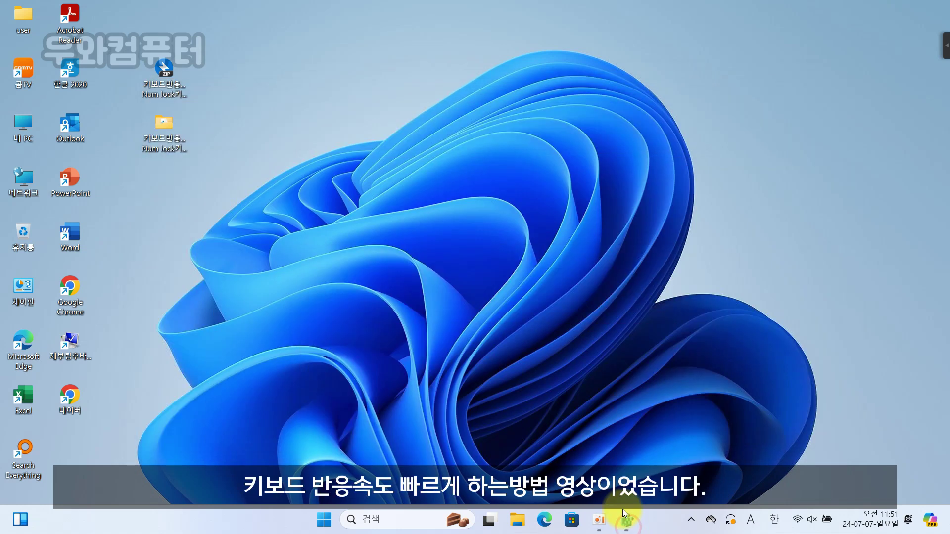
{"action": "right_click", "coordinate": [278, 263]}
{"action": "left_click", "coordinate": [310, 187]}
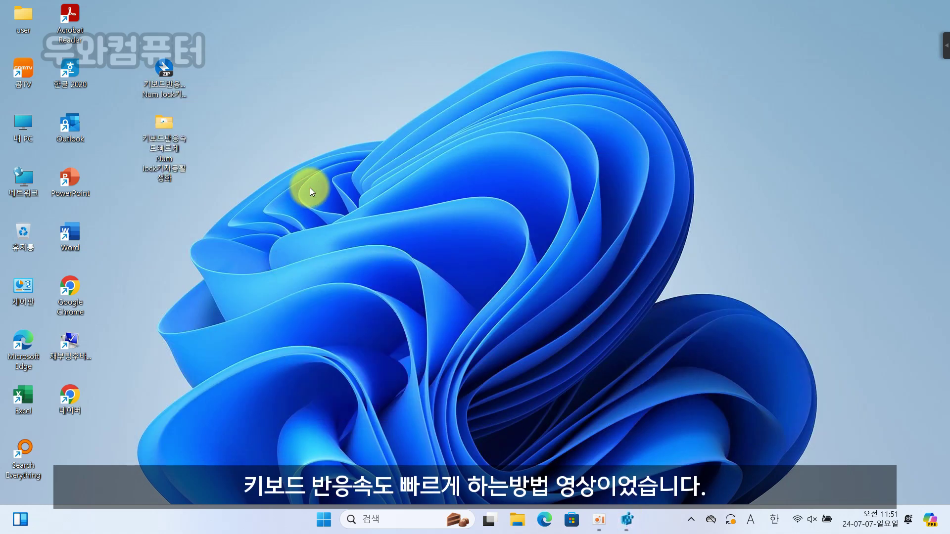